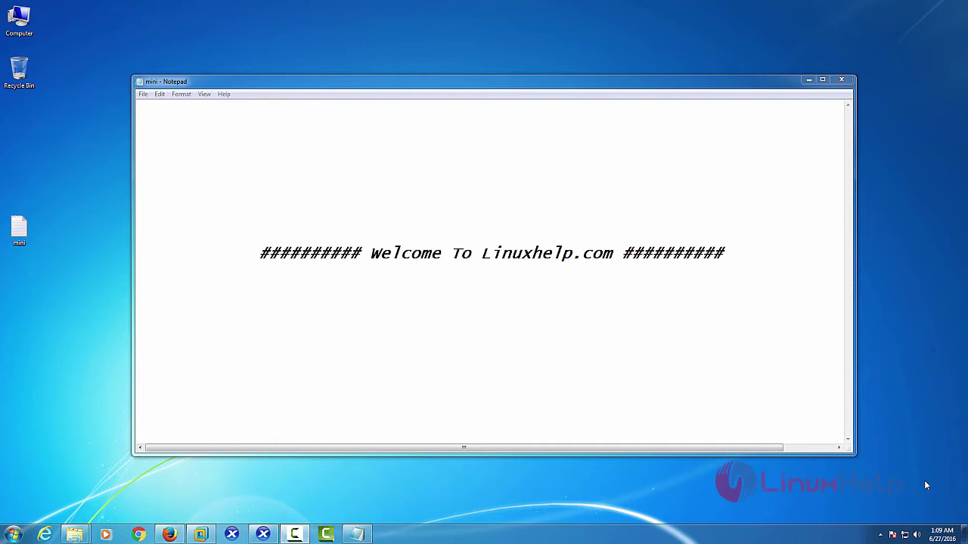
Close the Notepad note 'mini' with its Linuxhelp welcome banner.
key(alt+F4)
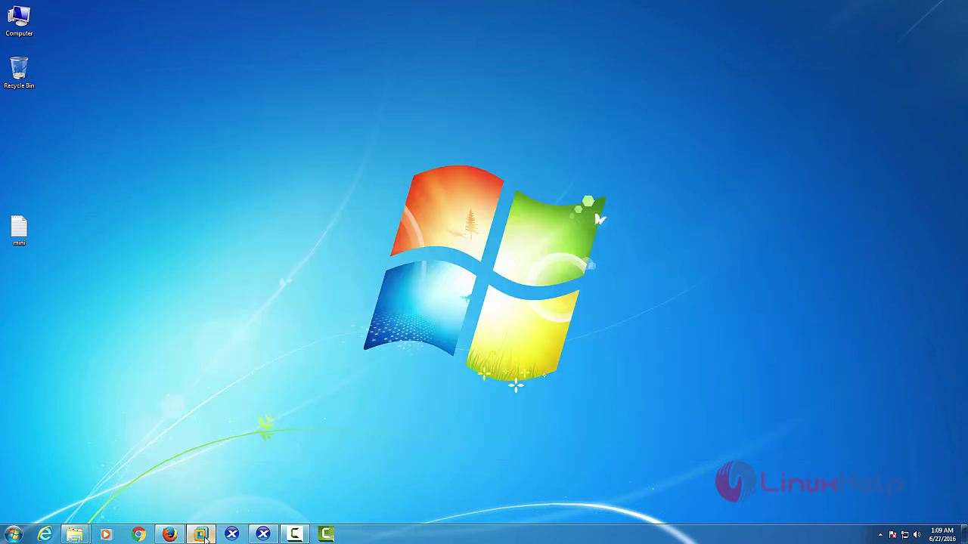
Restore the VMware XenServer 6.5 console and the XenCenter window for xenSR-linuxhelp.
click(201, 535)
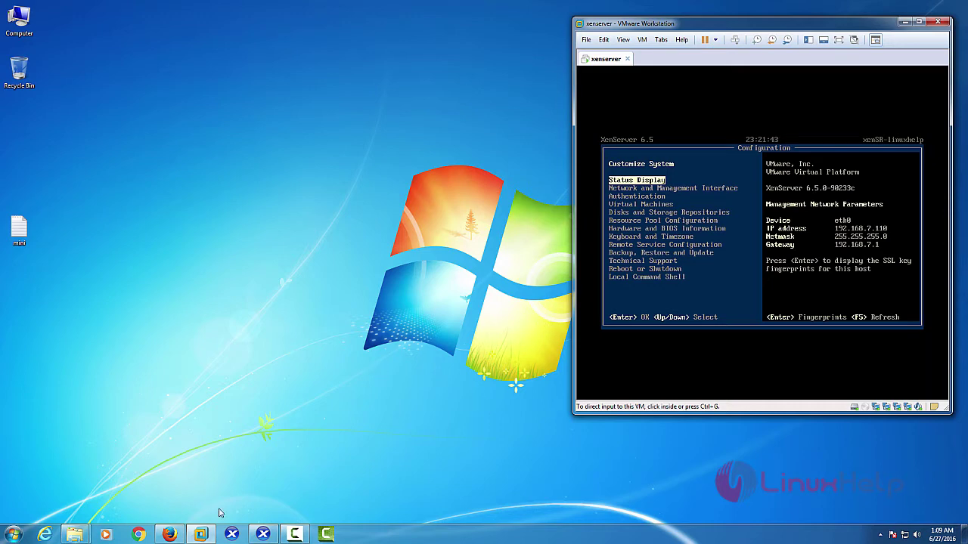
click(264, 535)
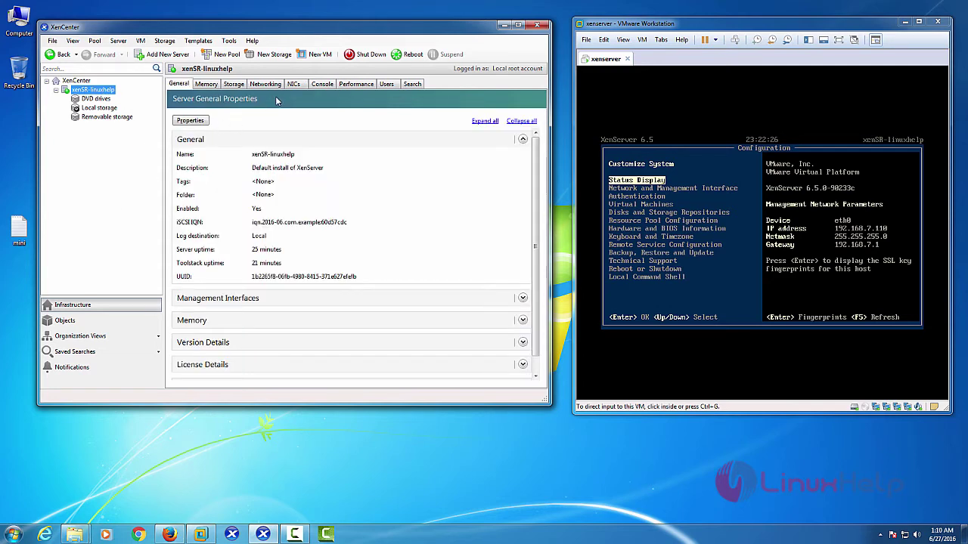
Log into xenSR-linuxhelp's console and run 'ip a', showing xenbr0 at 192.168.7.110.
click(324, 85)
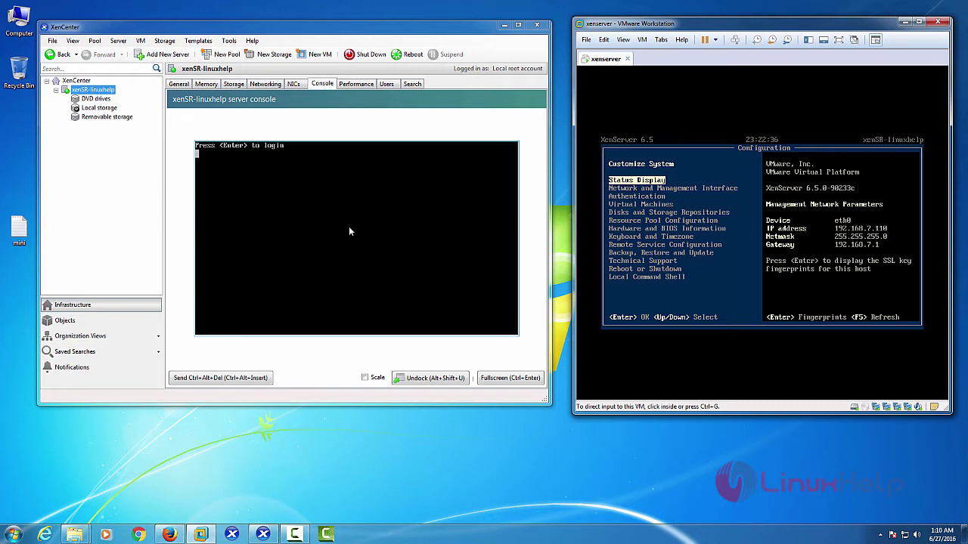
key(Return)
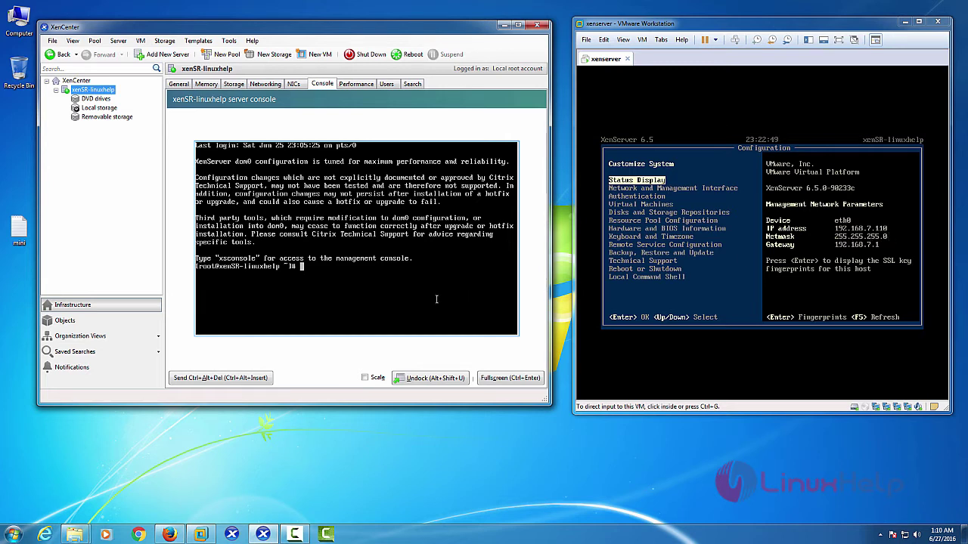
text(ip )
text(a)
key(Return)
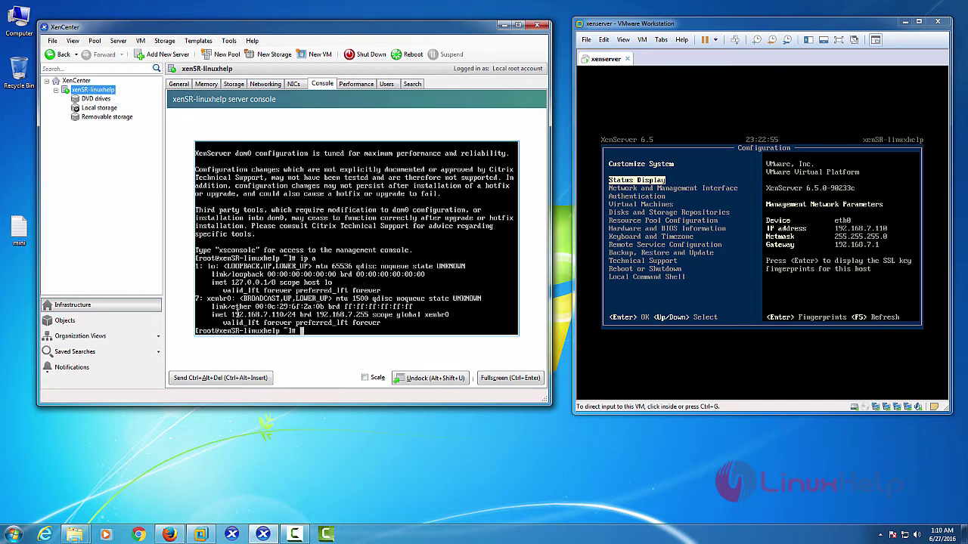
drag(231, 315, 315, 314)
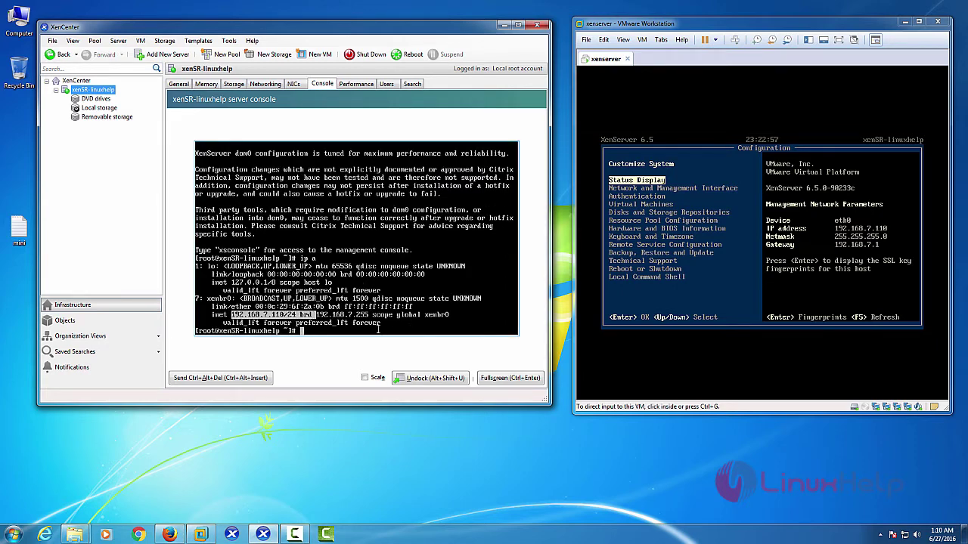
click(349, 333)
Clear the console and create the directories local and local/ISO with mkdir.
key(ctrl+l)
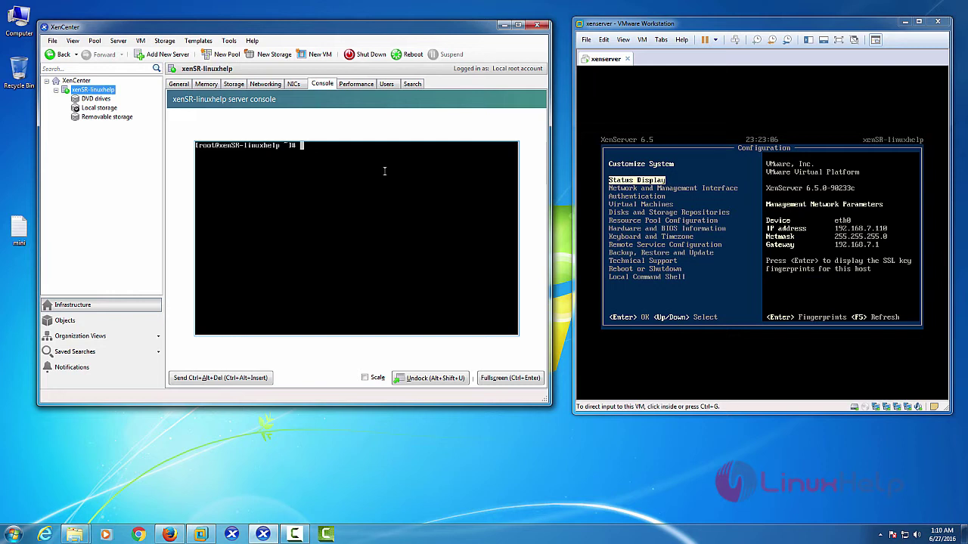
text(mkd)
text(ir )
text(local)
key(Return)
key(Up)
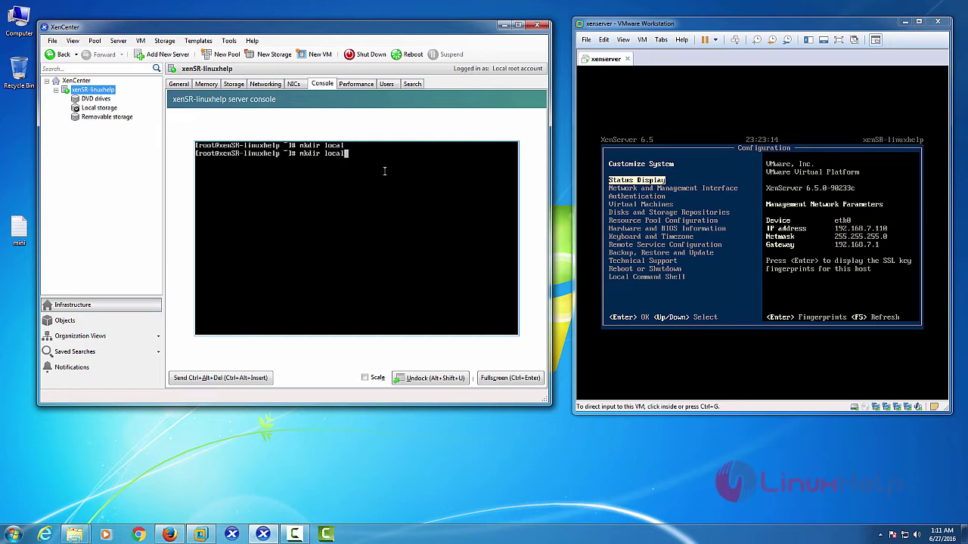
text(/IS)
text(O)
key(Return)
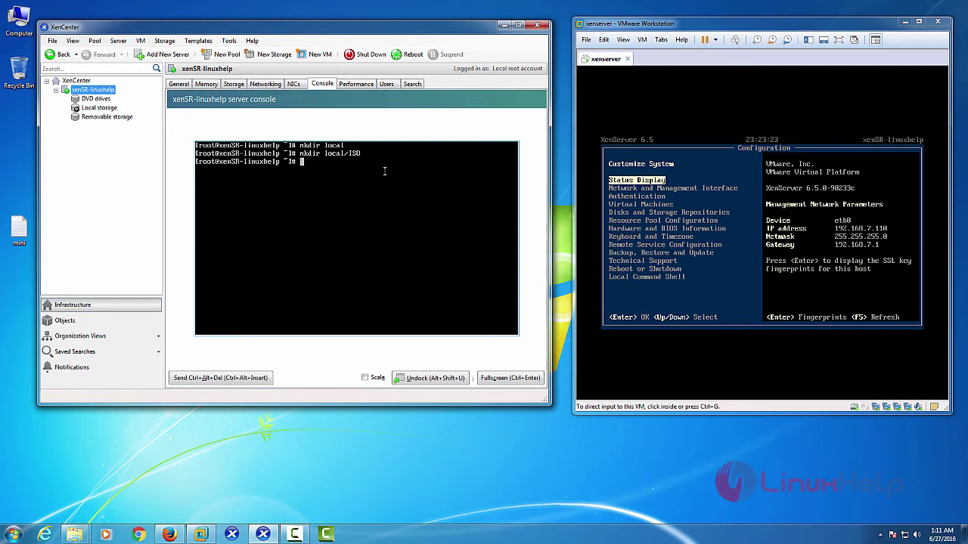
List the home directory and copy mini.iso into local/ISO/.
text(ls)
key(Return)
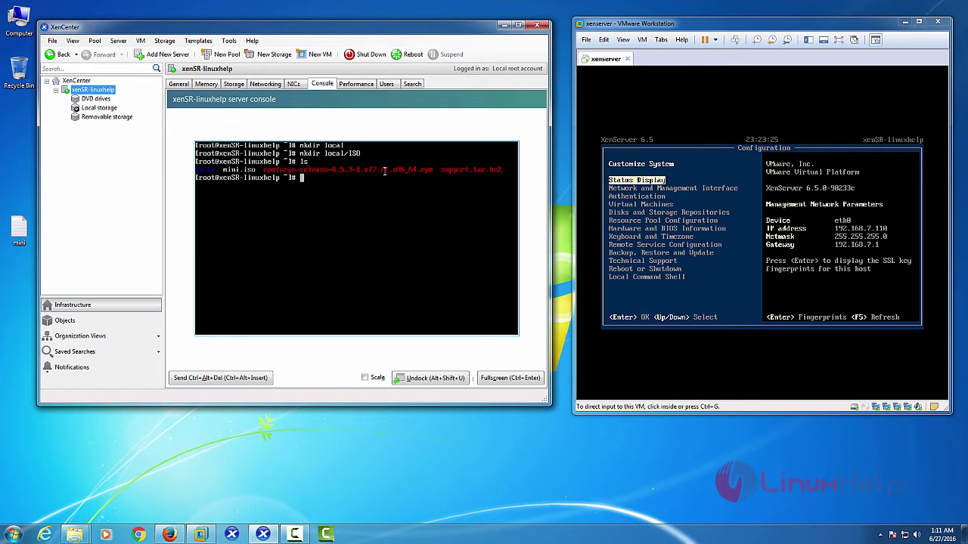
drag(220, 170, 255, 170)
text(cp )
text(mi)
text(ni.iso lo)
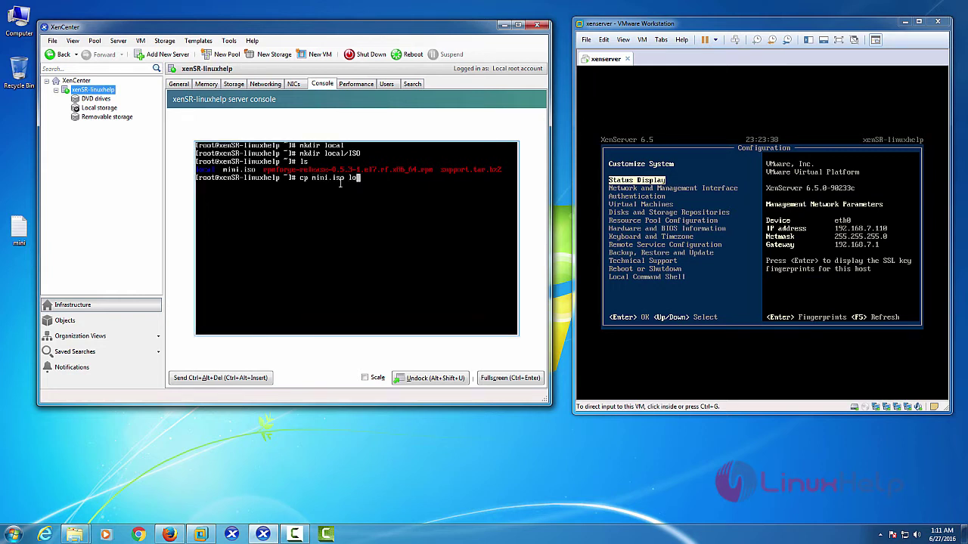
text(cal/ISO/)
key(Return)
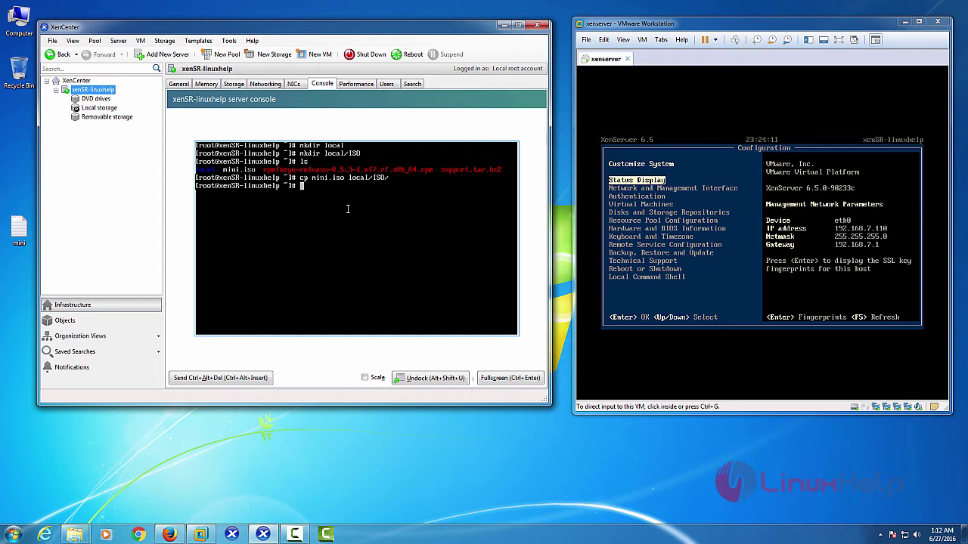
Run 'xe sr-list' to review the existing repositories, including XenServer Tools ISOs.
text(xe)
text( sr)
text(-li)
text(st)
key(Return)
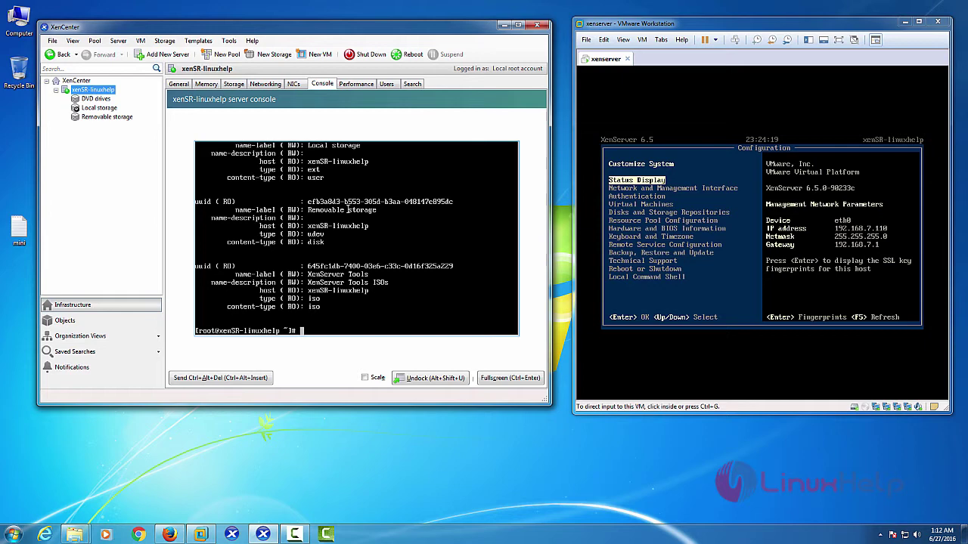
scroll(347, 210, up, 2)
scroll(347, 209, up, 2)
scroll(347, 210, down, 4)
key(ctrl+l)
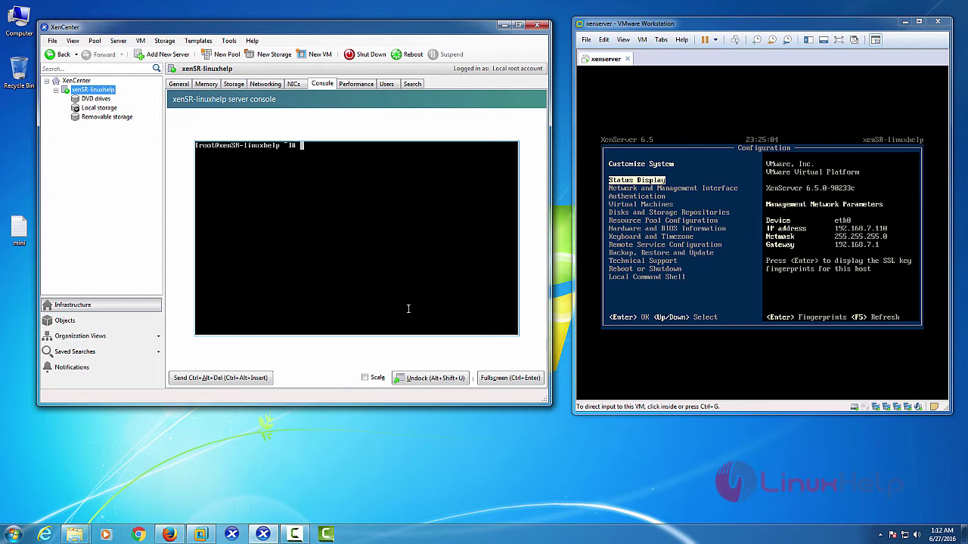
Run xe sr-create for ISO repository 'repo-local' at /root/local/ISO with legacy_mode=true.
text(x)
text(e s)
text(r-)
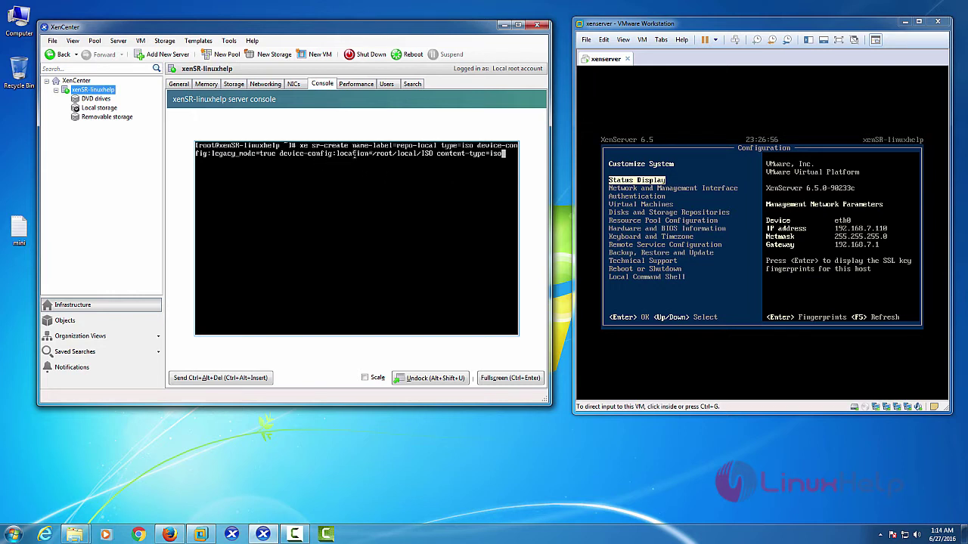
drag(353, 146, 435, 145)
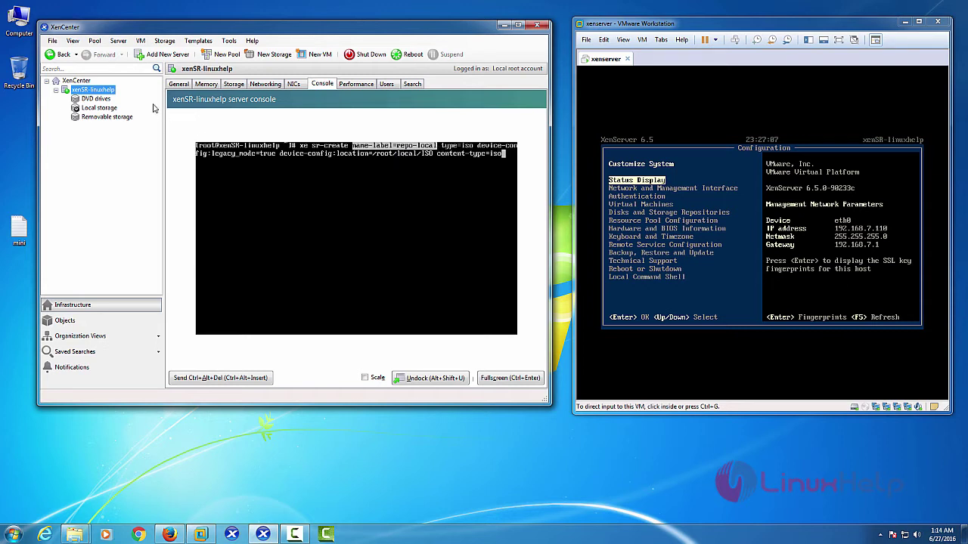
click(497, 175)
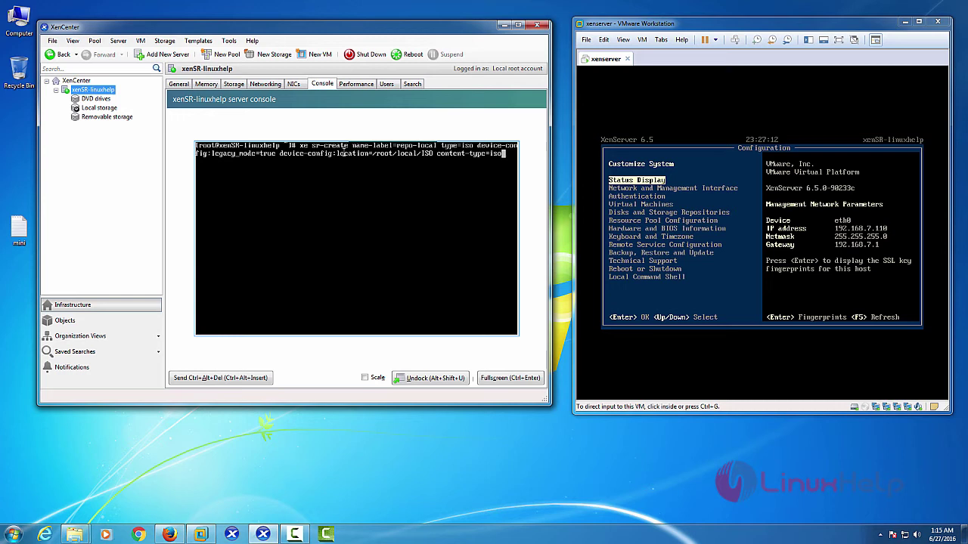
drag(373, 154, 437, 154)
click(504, 180)
key(Return)
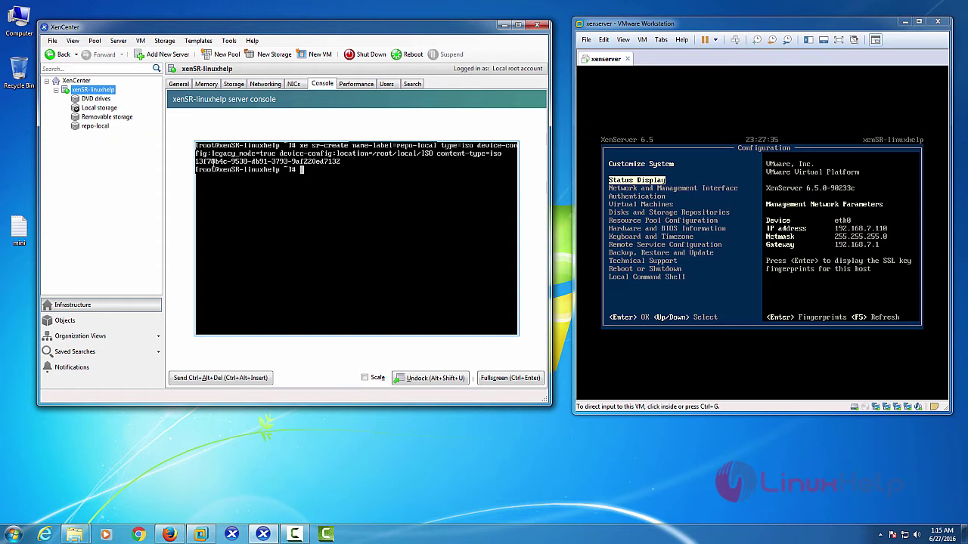
drag(195, 161, 342, 161)
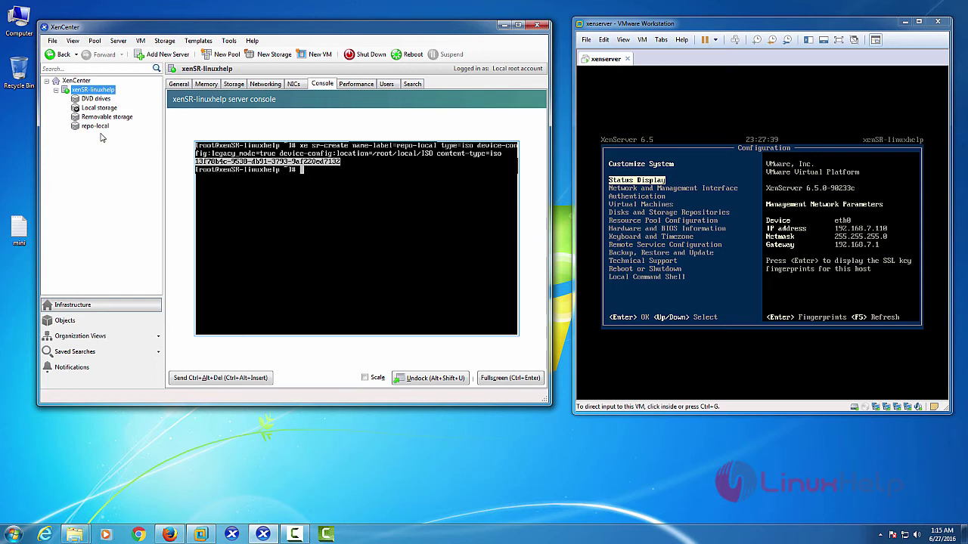
click(327, 177)
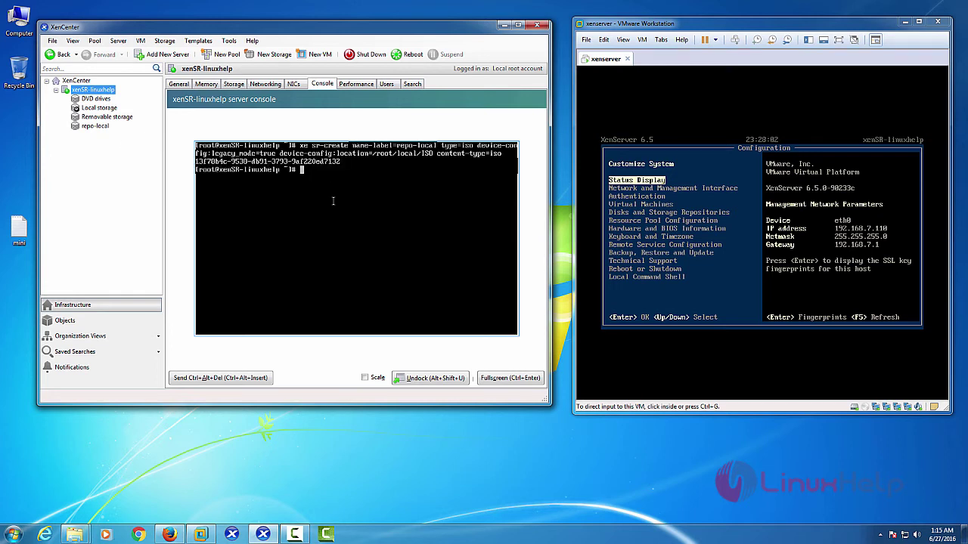
text(xe)
text( sr-)
text(list)
key(Return)
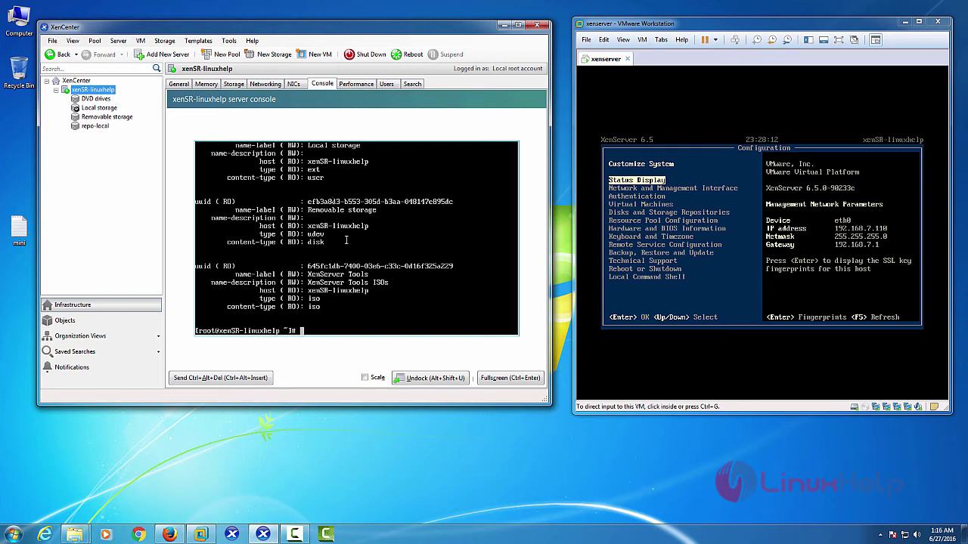
scroll(345, 240, up, 5)
drag(346, 217, 343, 259)
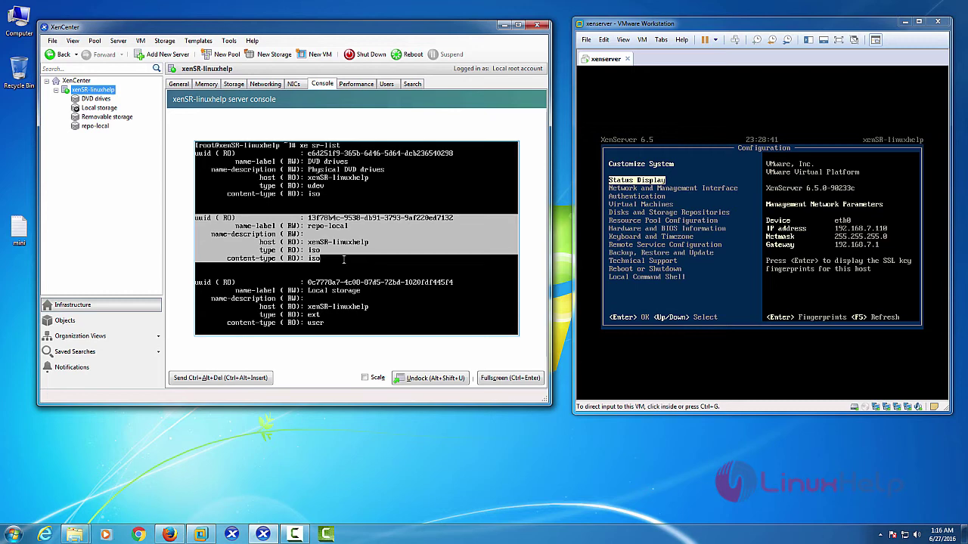
Confirm repo-local appears as an ISO repository in the server's Storage list.
click(234, 84)
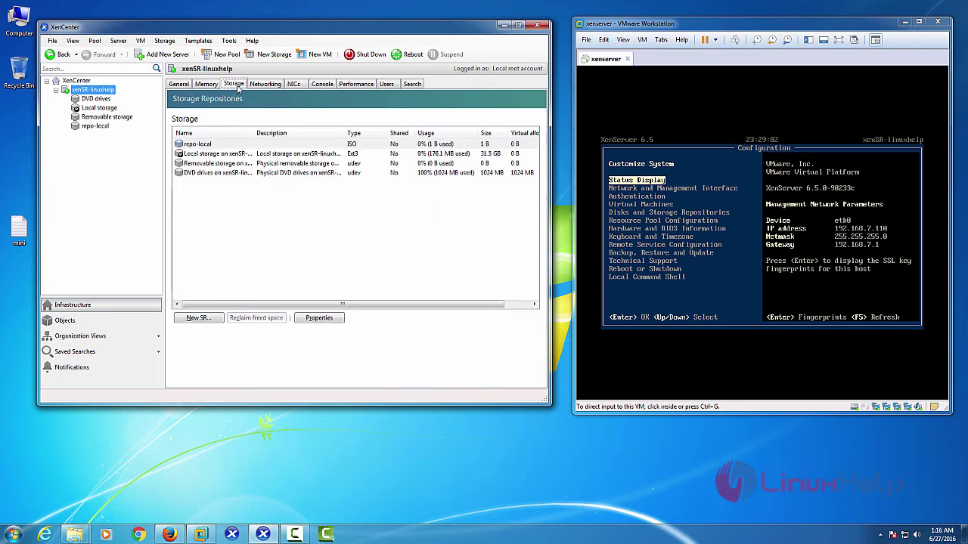
click(222, 145)
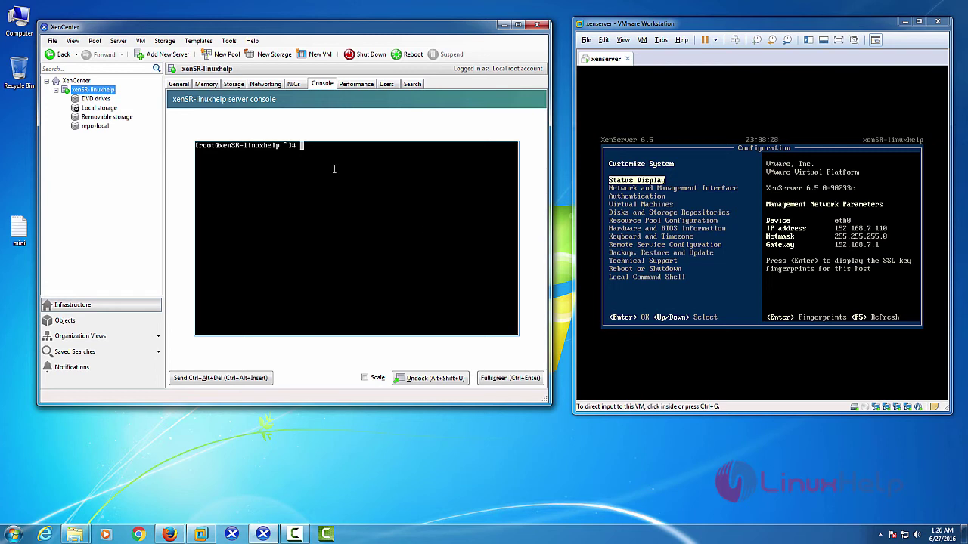
Show repo-local's details with 'xe sr-list name-label=repo-local'.
text(x)
text(e s)
text(r-li)
text(st )
text(name-la)
text(bel=)
text(re)
key(Tab)
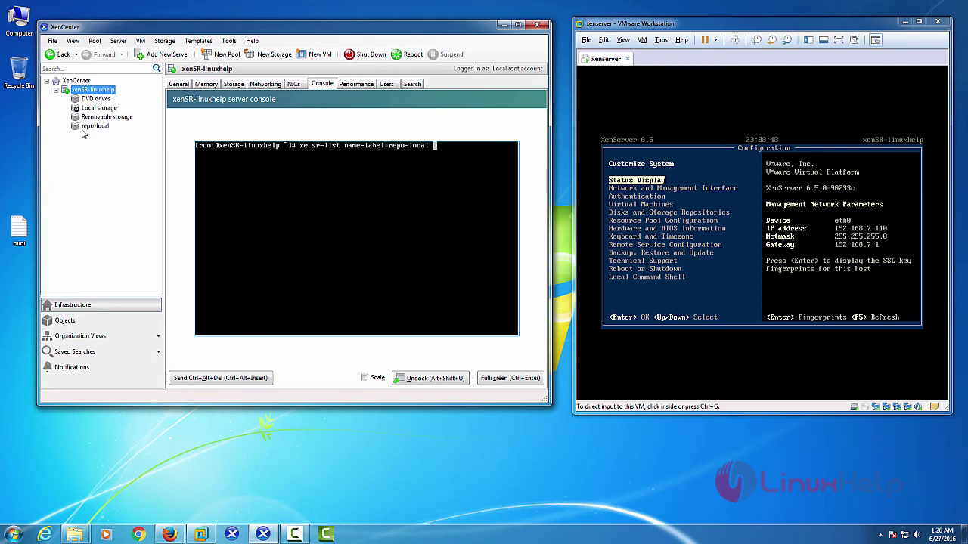
key(Return)
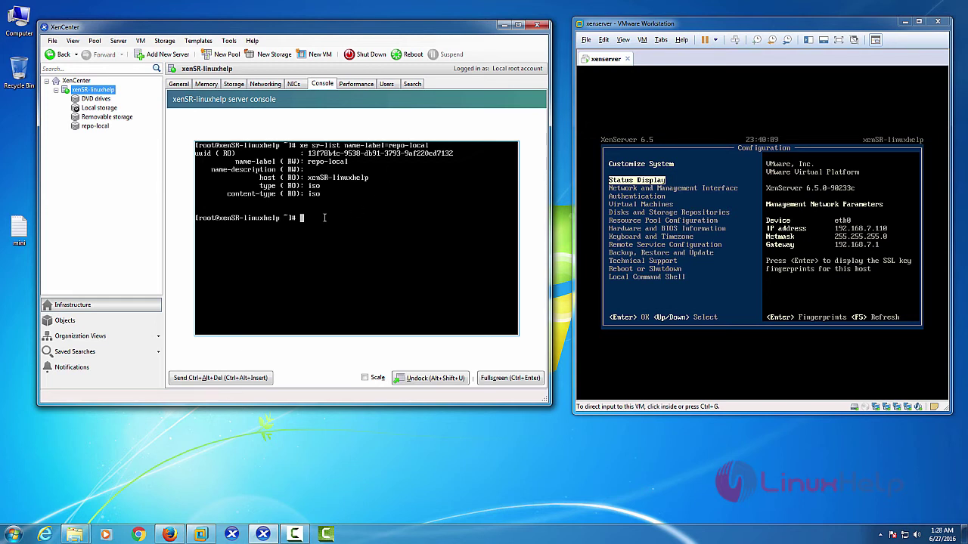
Run 'xe pbd-list' with repo-local's SR UUID, showing its PBD attached to /root/local/ISO.
text(xe )
text(pb)
text(d)
text(-list )
text(sr-)
text(uuid=)
drag(306, 152, 468, 156)
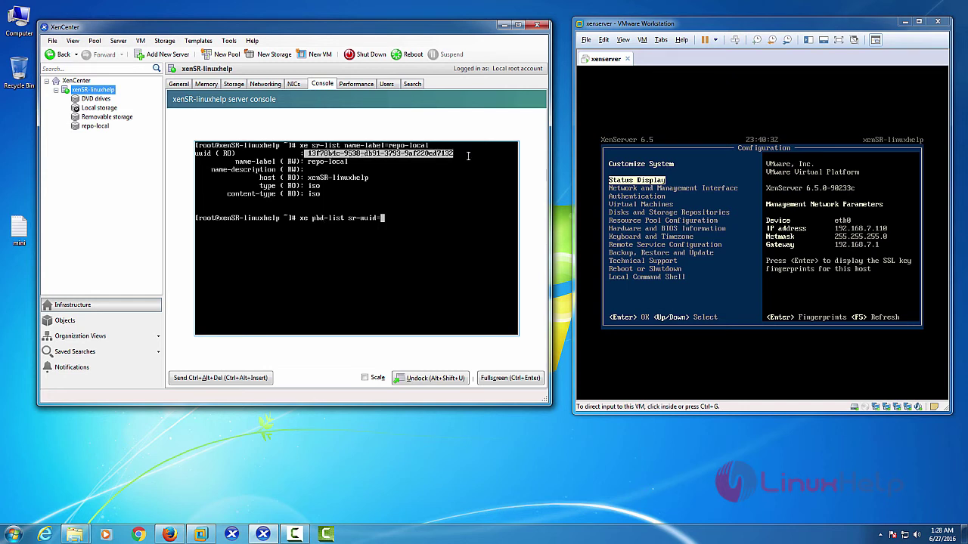
click(393, 220)
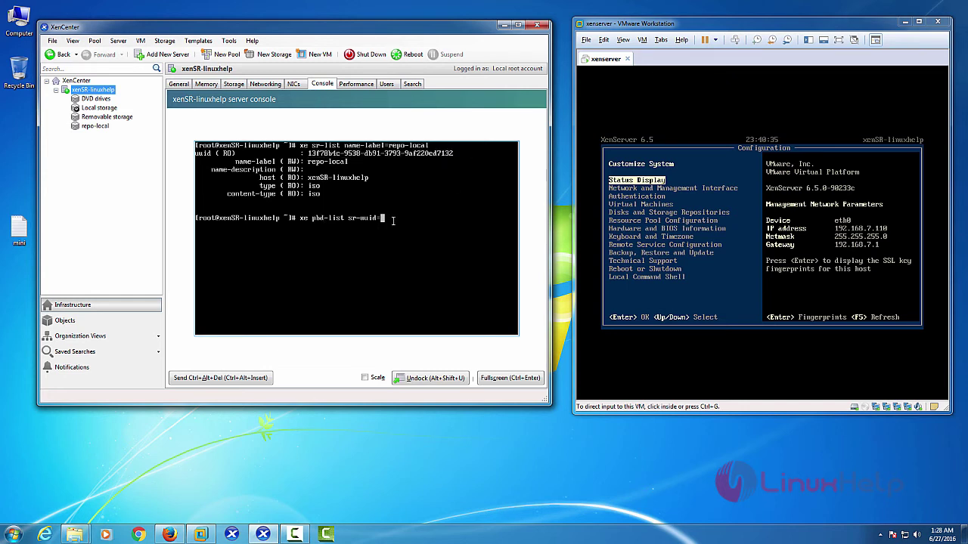
text(13)
key(Tab)
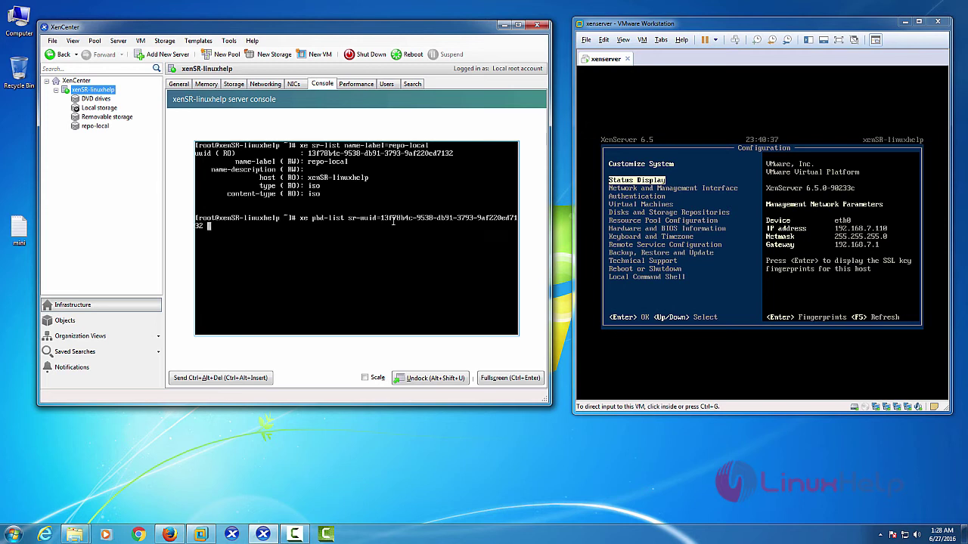
key(Return)
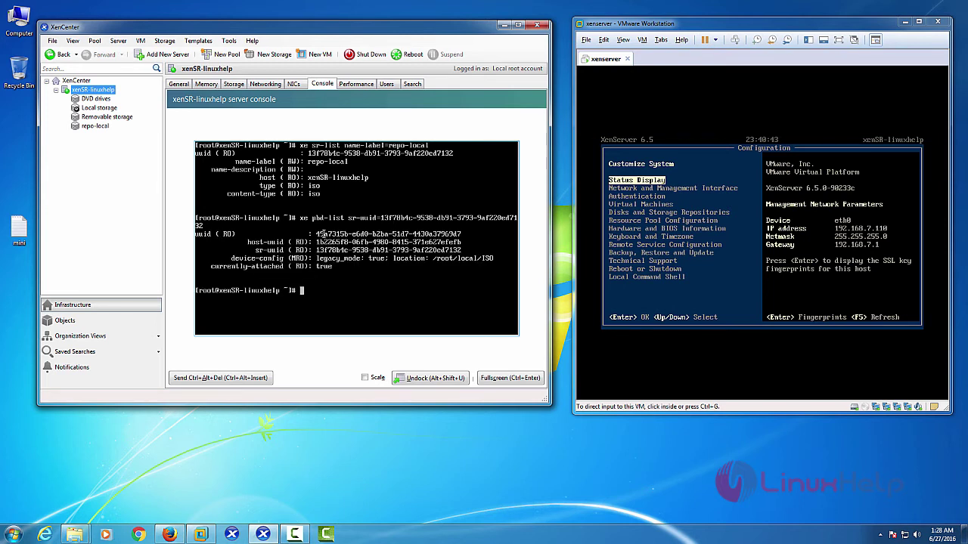
drag(316, 234, 464, 235)
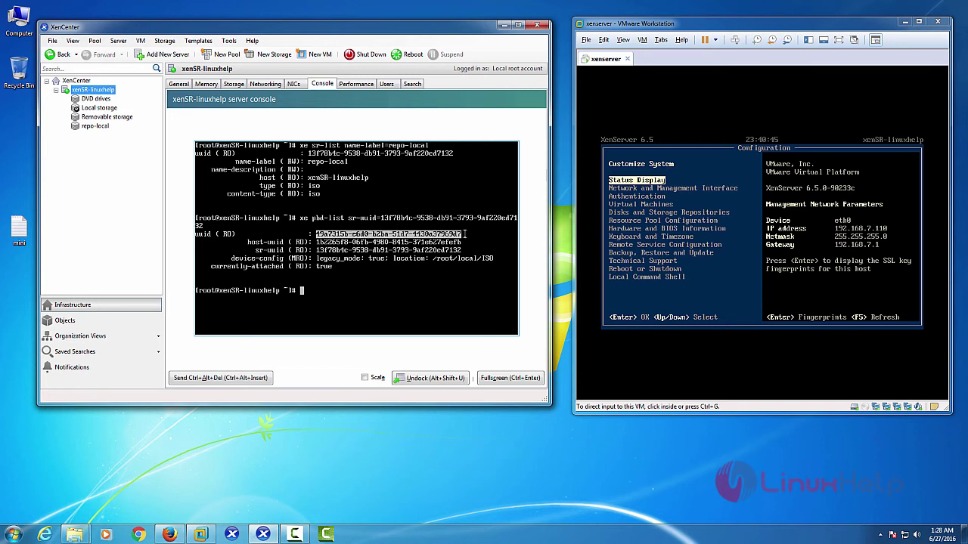
drag(308, 161, 350, 163)
click(340, 288)
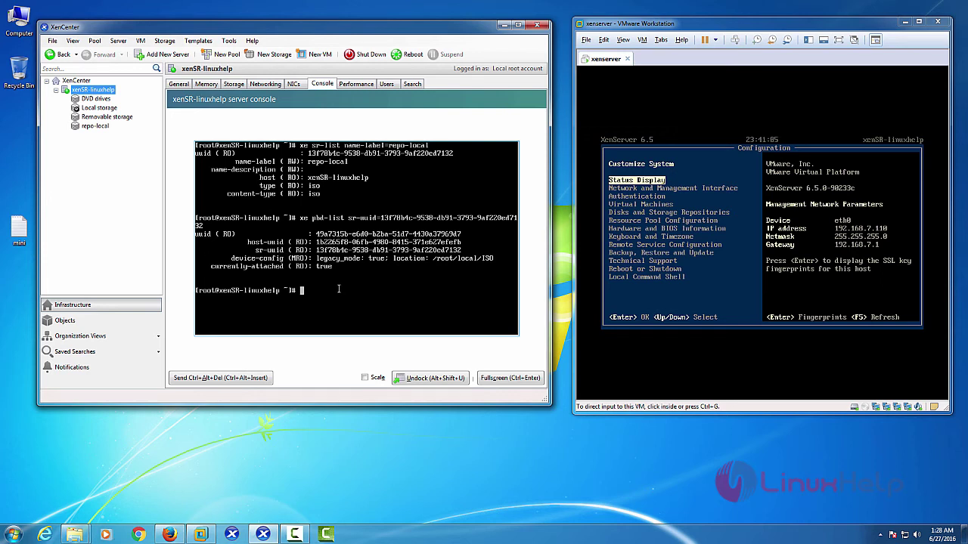
Run 'xe pbd-unplug' with the pasted UUID of repo-local's block device.
text(xe )
text(pb)
text(d-)
text(unplug )
text(uuid=)
drag(317, 235, 471, 237)
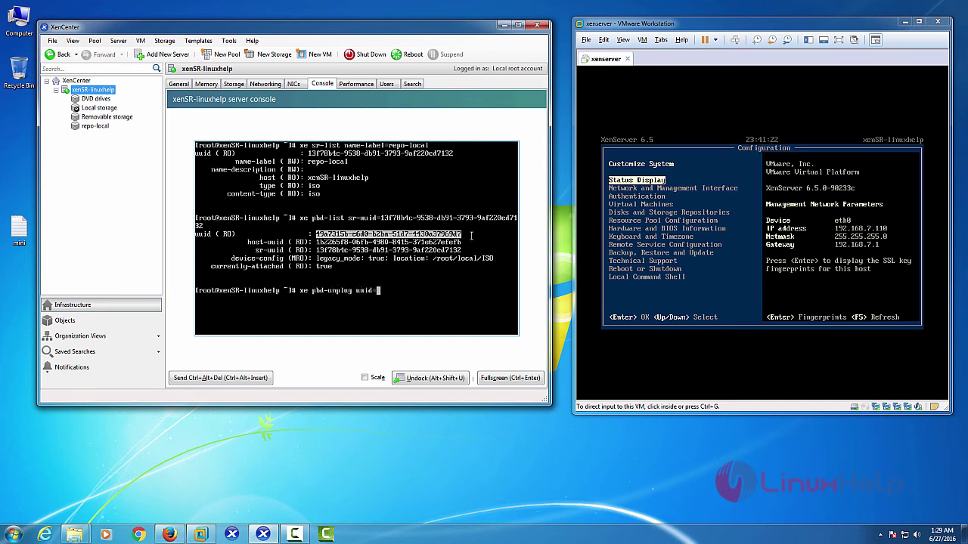
right_click(396, 292)
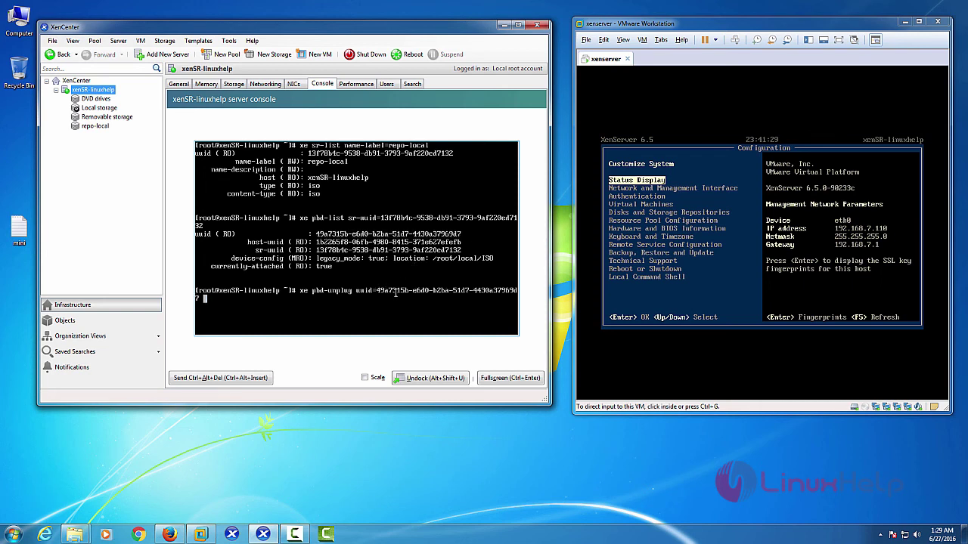
key(Return)
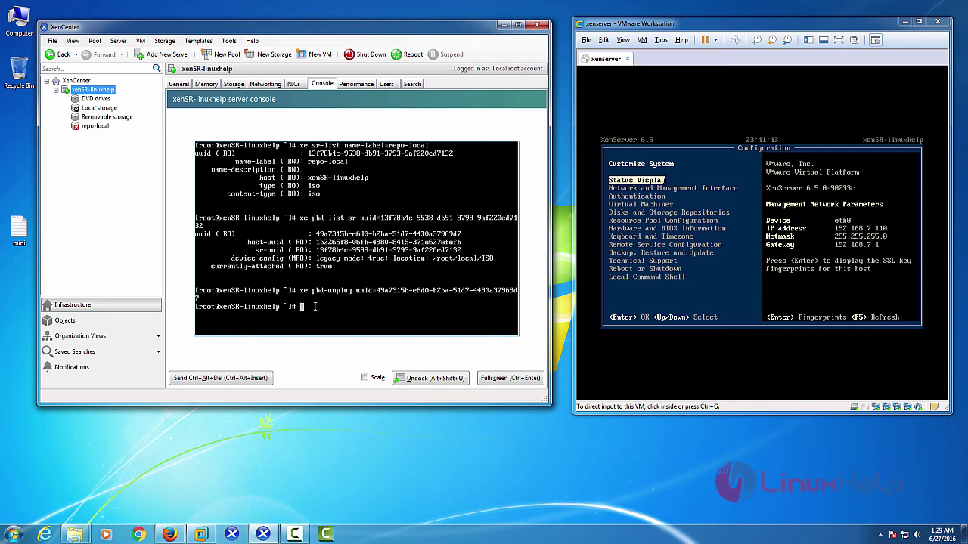
Run 'xe sr-forget uuid=13f78b4c-9538-db91-3793-9af220ed7132' to forget repo-local.
text(xe)
text( sr-)
text(for)
text(get u)
text(uid=)
text(13f78b4c-9538-db91-3793-9af220ed7132)
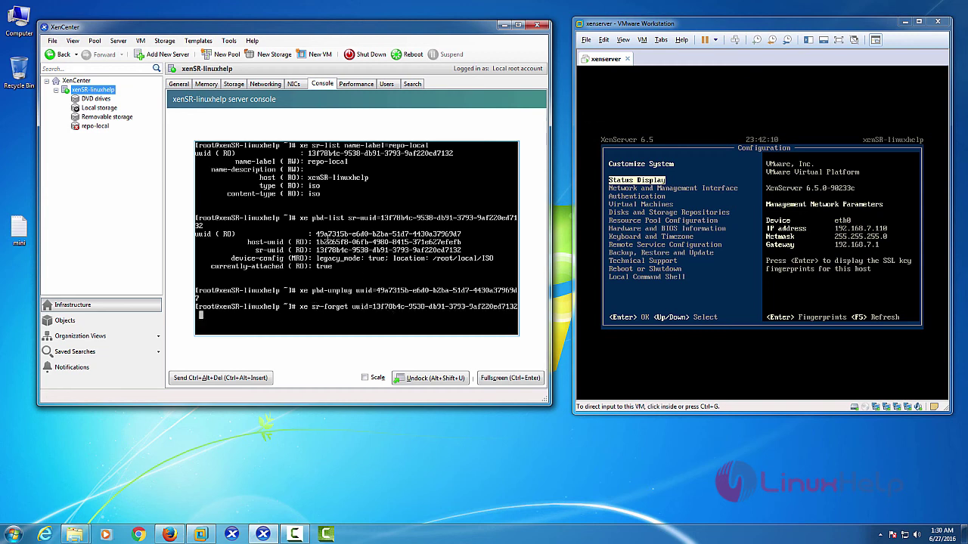
drag(307, 153, 452, 153)
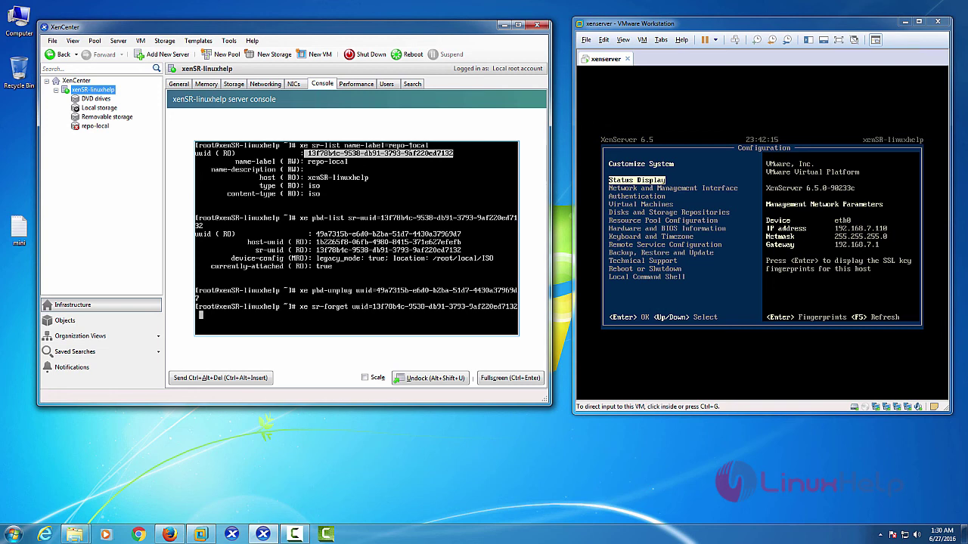
click(290, 319)
key(Return)
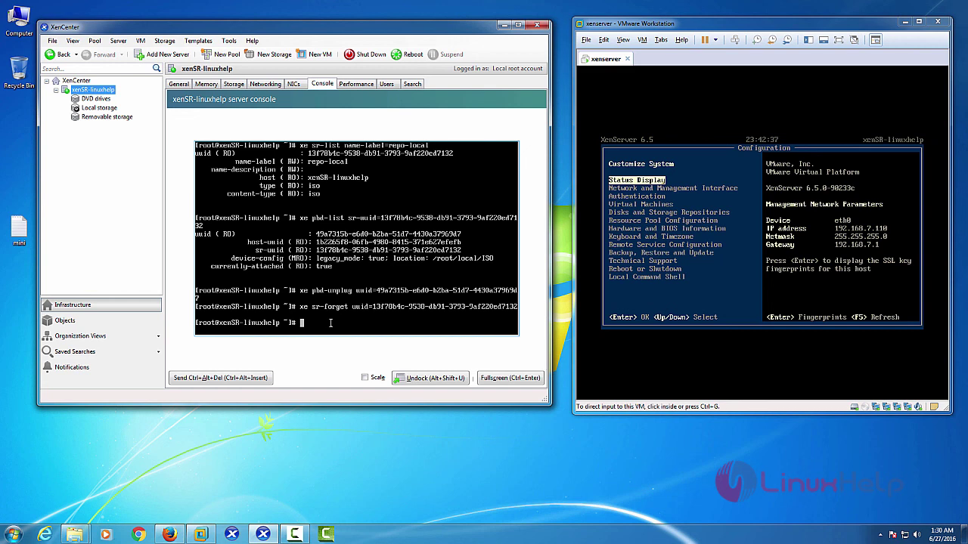
Confirm via xe sr-list that repo-local no longer appears among the SRs, then clear the console.
text(xe )
text(sr-li)
text(st)
key(Return)
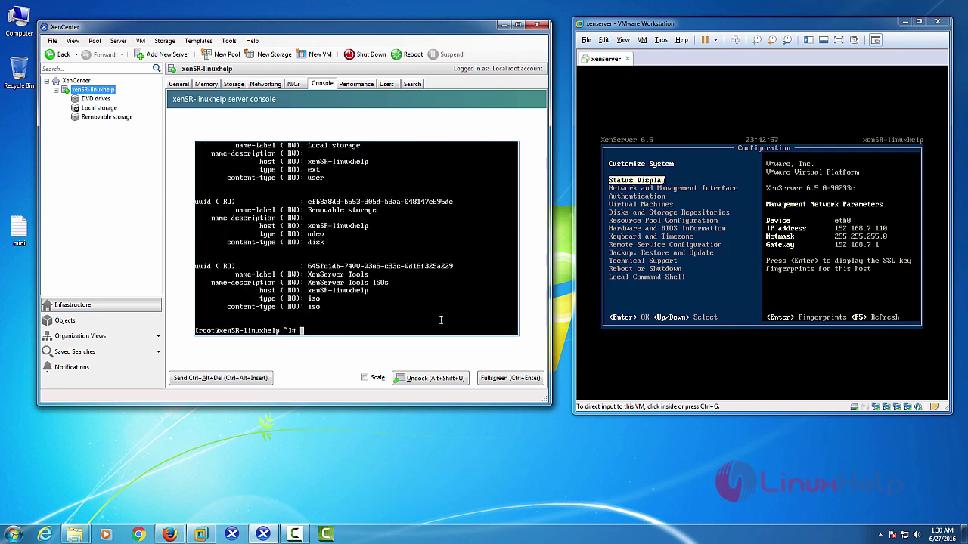
scroll(441, 320, up, 1)
scroll(440, 320, up, 1)
scroll(441, 321, up, 3)
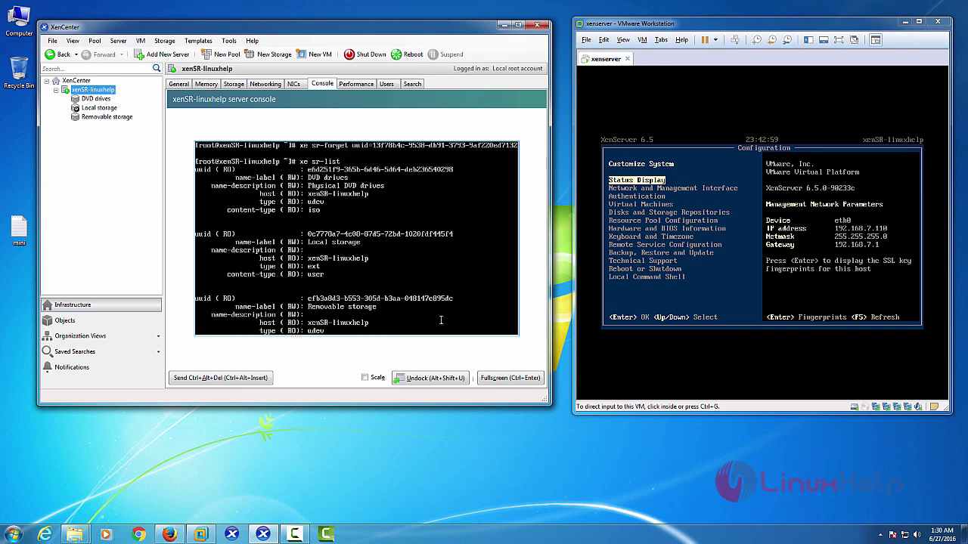
scroll(441, 321, up, 2)
scroll(441, 320, down, 2)
scroll(441, 321, down, 2)
scroll(440, 320, down, 2)
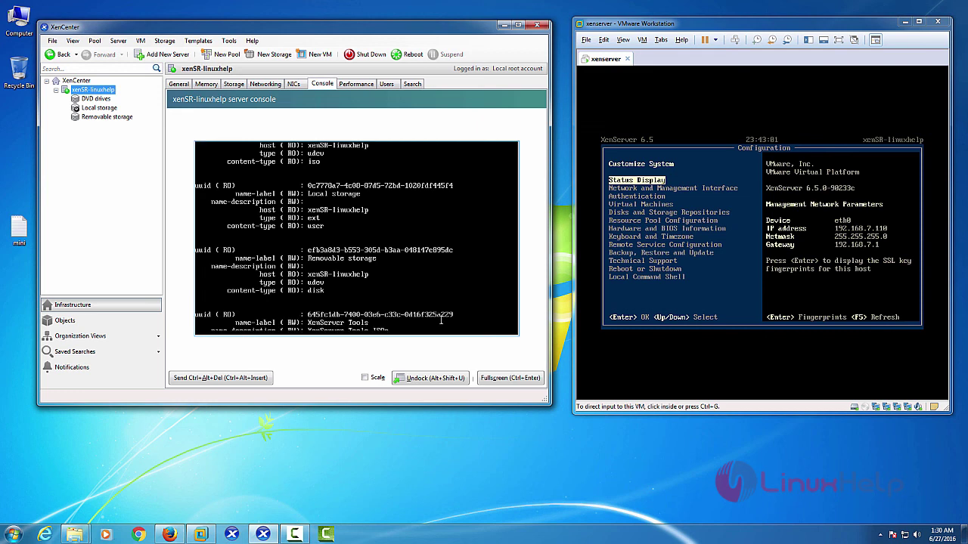
scroll(435, 320, down, 1)
scroll(428, 321, down, 2)
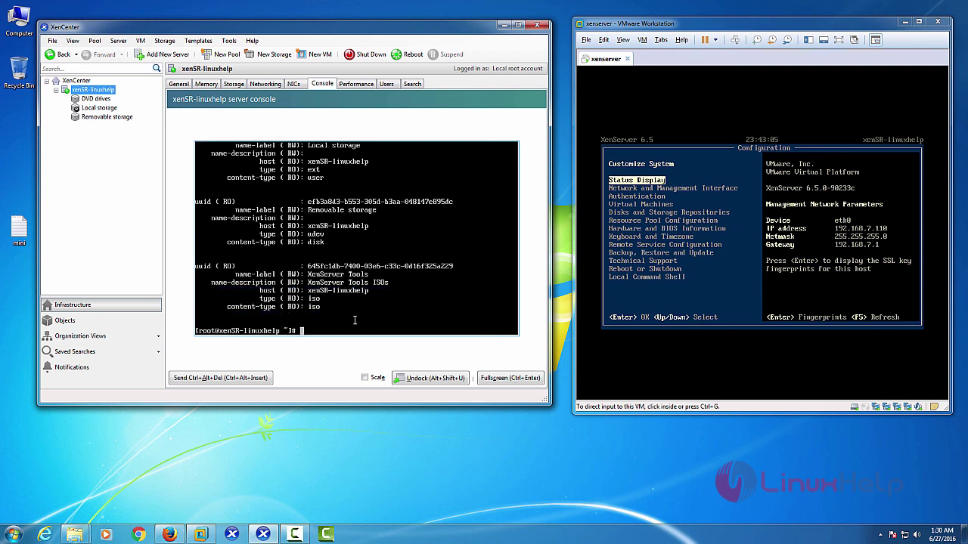
key(ctrl+l)
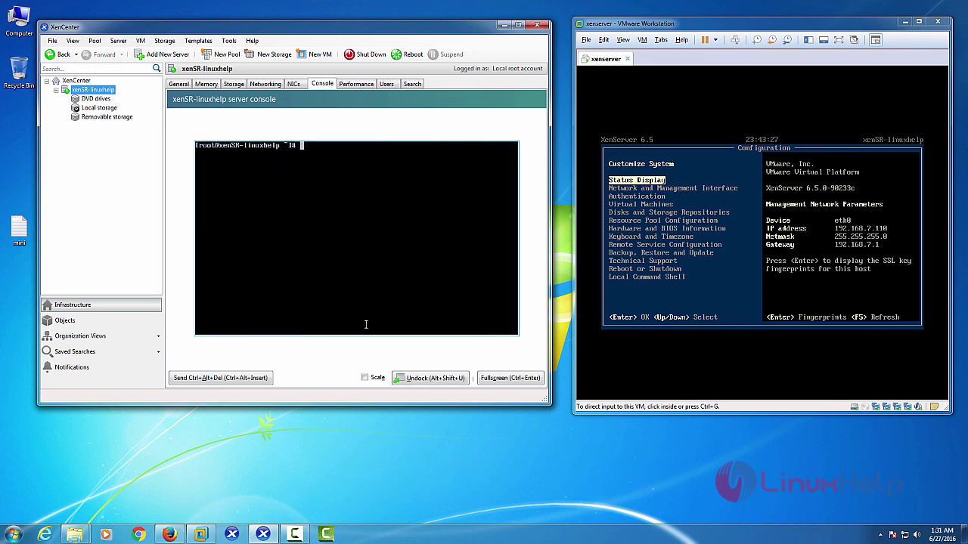